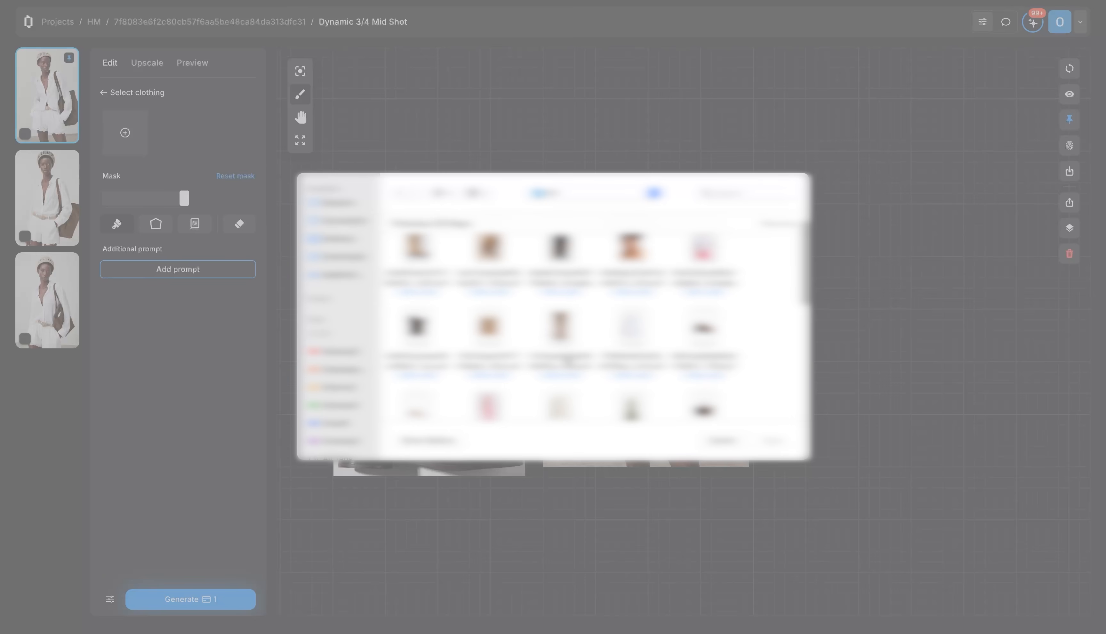
# Upload the front-view photo of the tall tan boots as a clothing reference and leave the clothing selection view
pyautogui.click(786, 444)
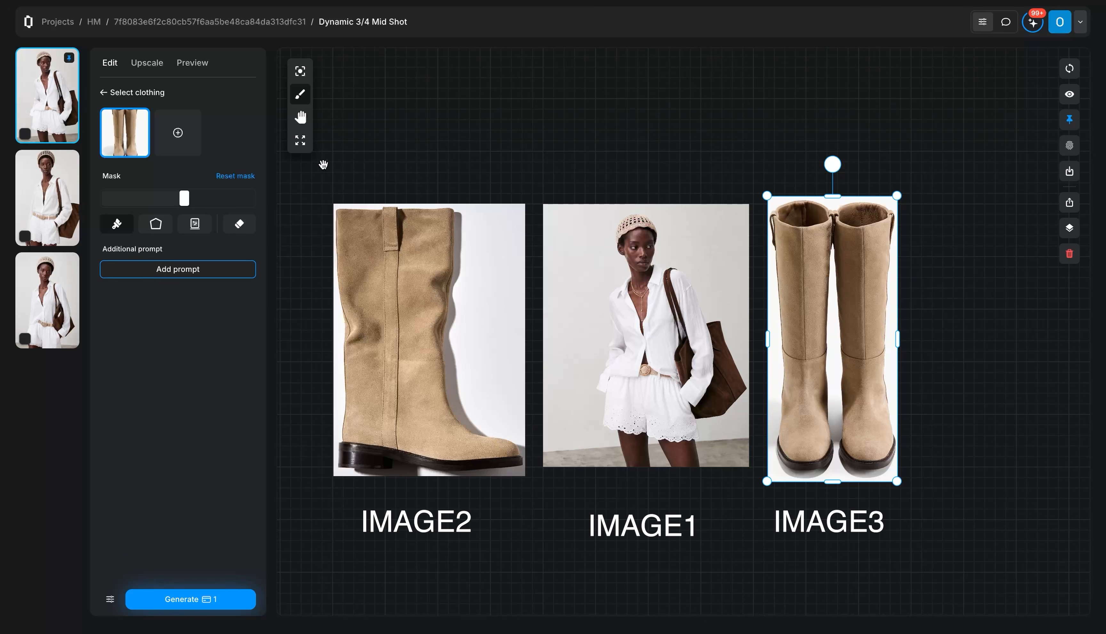
pyautogui.click(106, 92)
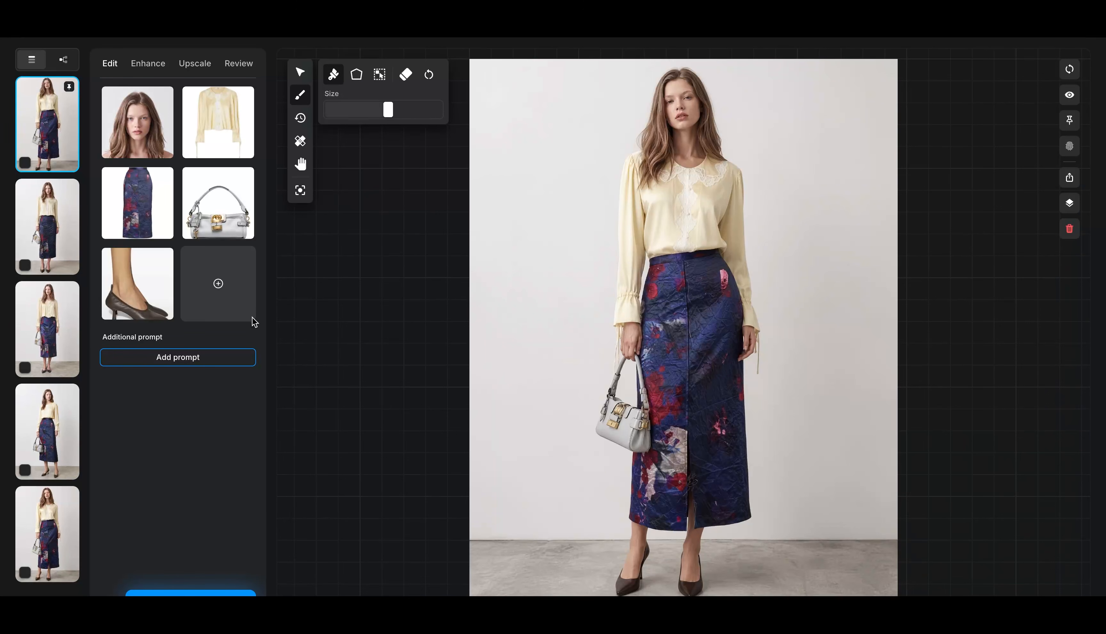
# Use the yellow blouse image as reference and auto-mask the model's blouse with Expand at 10
pyautogui.click(219, 122)
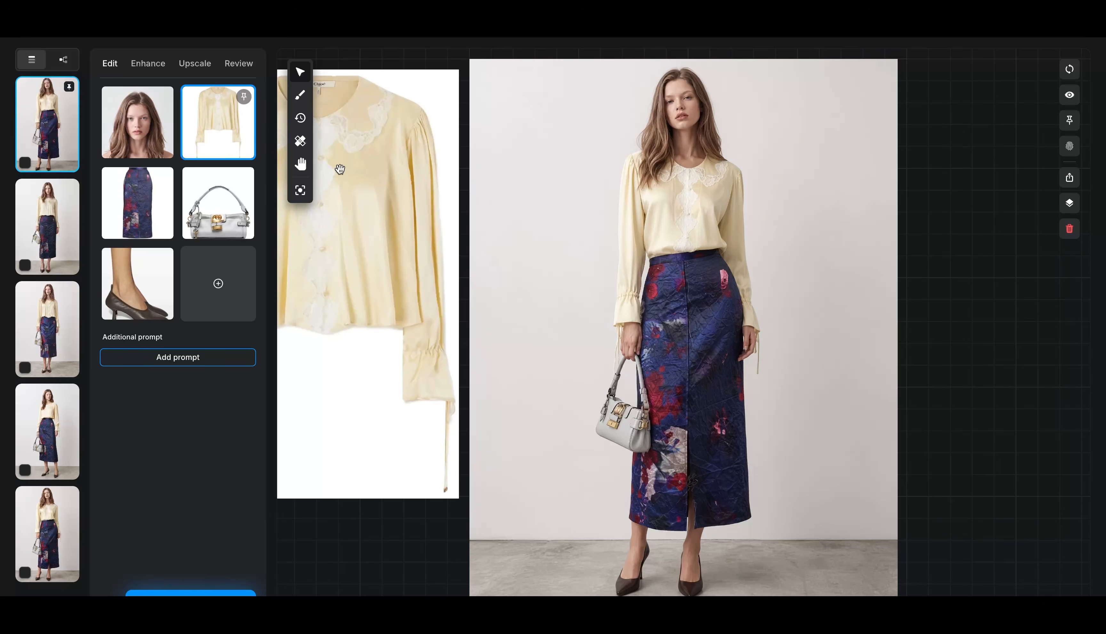
pyautogui.click(379, 76)
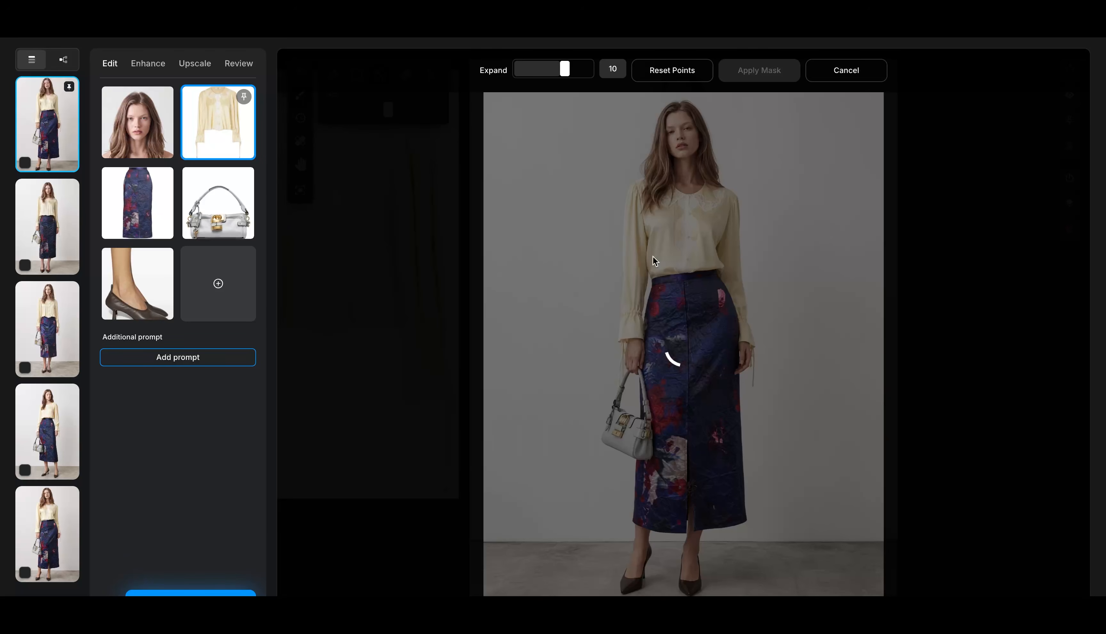
pyautogui.click(653, 257)
pyautogui.click(758, 71)
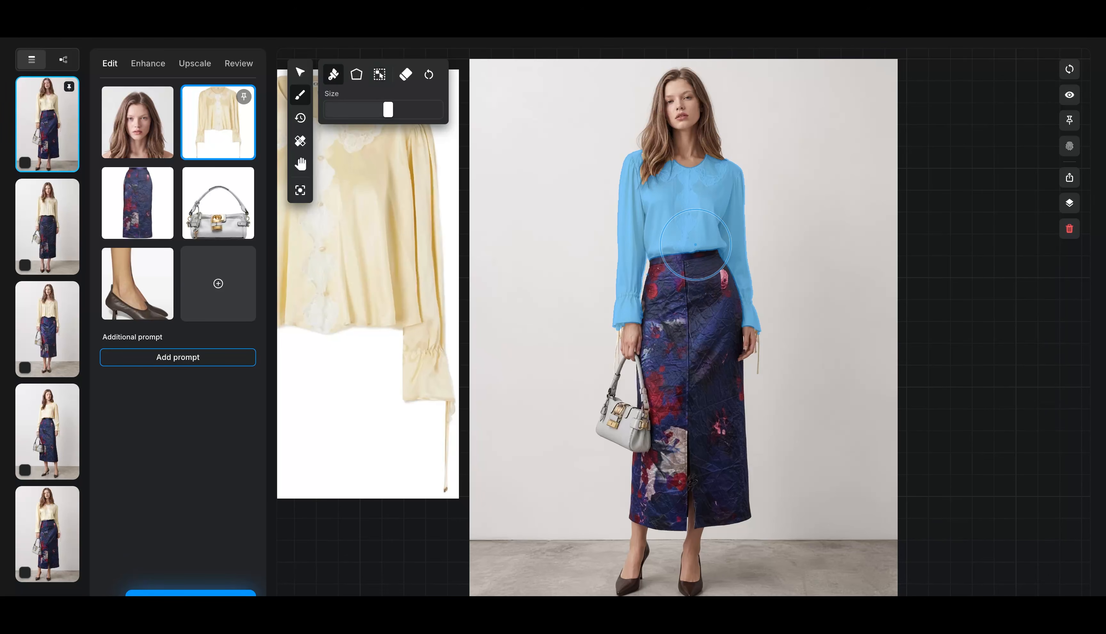
# Extend the mask with the brush over the upper part of the skirt, from the waistband to below the hips
pyautogui.scroll(5, 691, 272)
pyautogui.moveTo(821, 281)
pyautogui.mouseDown()
pyautogui.moveTo(920, 464)
pyautogui.moveTo(662, 523)
pyautogui.moveTo(409, 527)
pyautogui.moveTo(446, 354)
pyautogui.moveTo(427, 456)
pyautogui.moveTo(469, 499)
pyautogui.moveTo(854, 448)
pyautogui.moveTo(717, 290)
pyautogui.moveTo(486, 351)
pyautogui.moveTo(516, 320)
pyautogui.moveTo(464, 463)
pyautogui.moveTo(790, 426)
pyautogui.moveTo(611, 392)
pyautogui.moveTo(753, 321)
pyautogui.mouseUp()
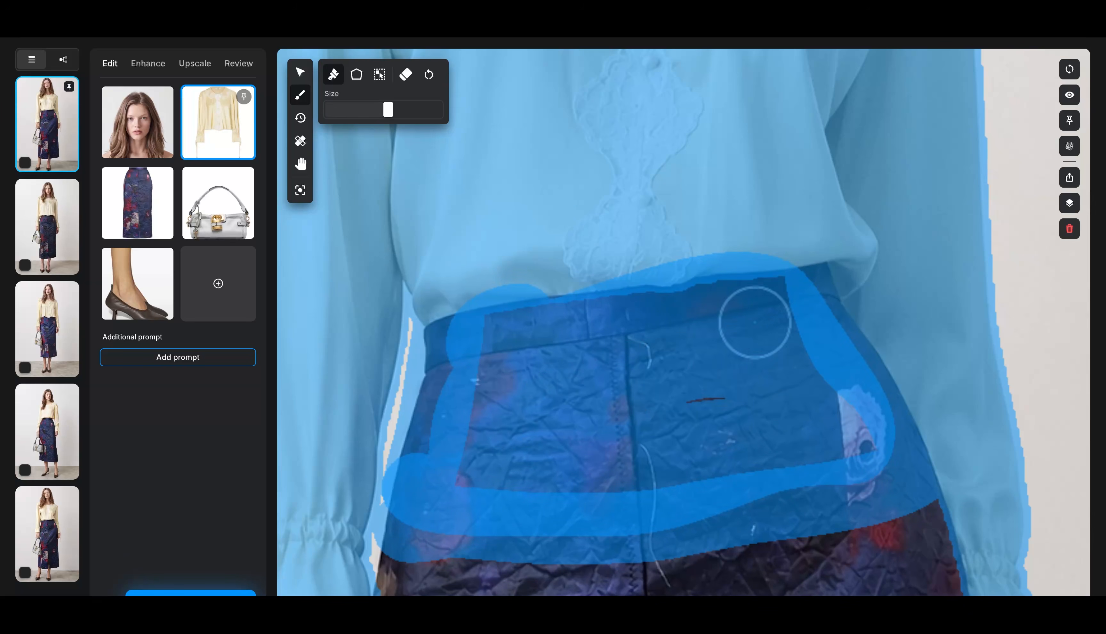
pyautogui.scroll(-5, 692, 395)
pyautogui.scroll(-5, 864, 523)
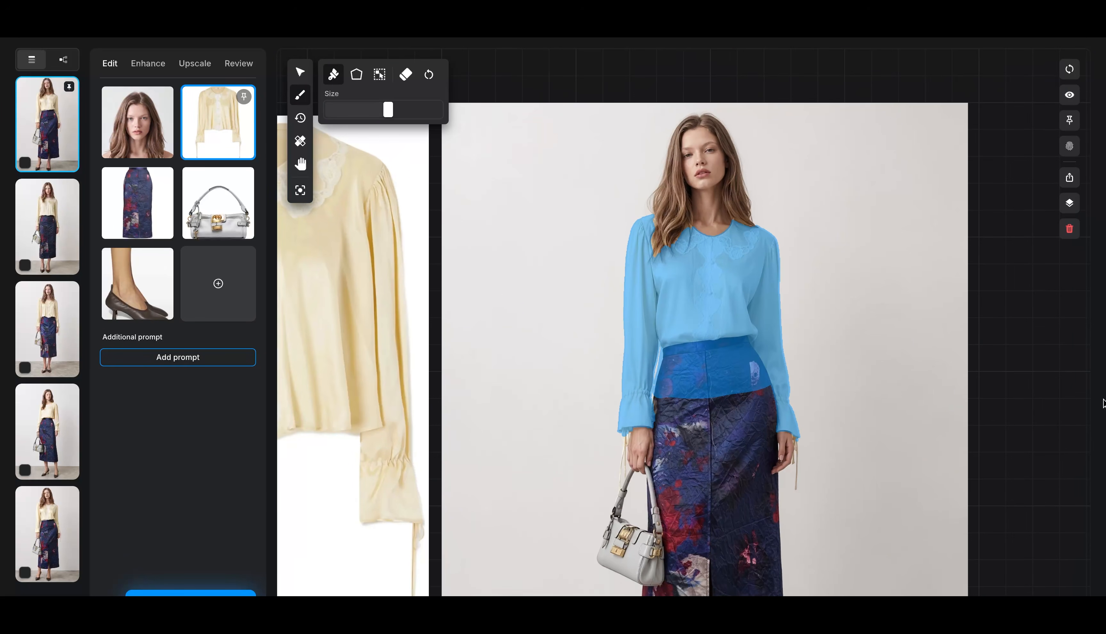
pyautogui.scroll(8, 801, 454)
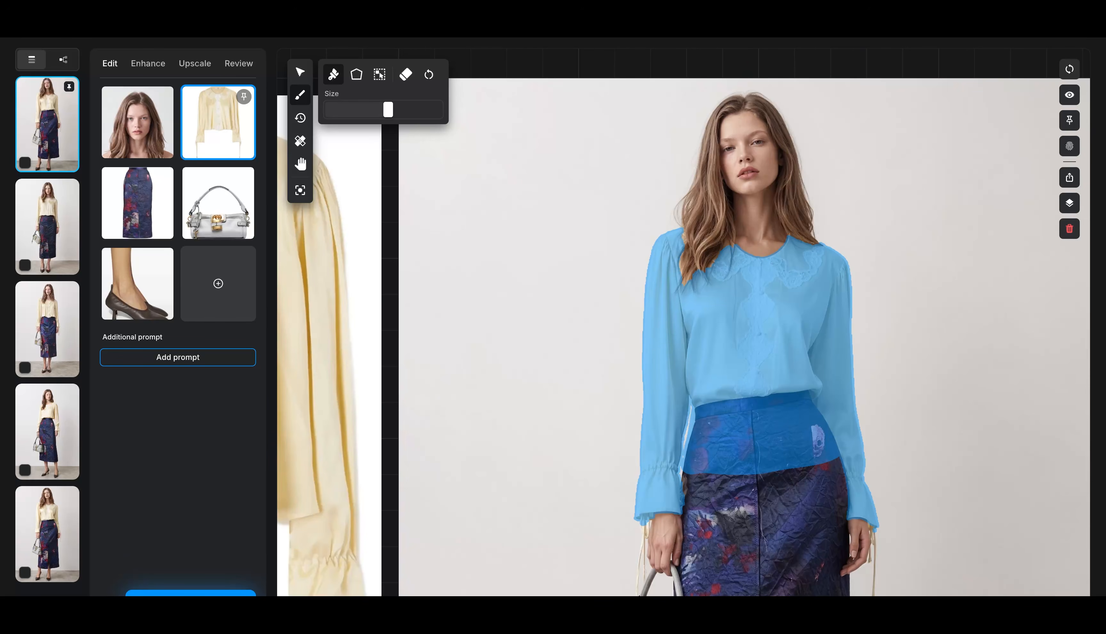
# Add the prompt "{noise=0.6} untucked shirt from skirt" and generate the edited image
pyautogui.click(218, 361)
pyautogui.write('{noise=0.6} untucked shirt from')
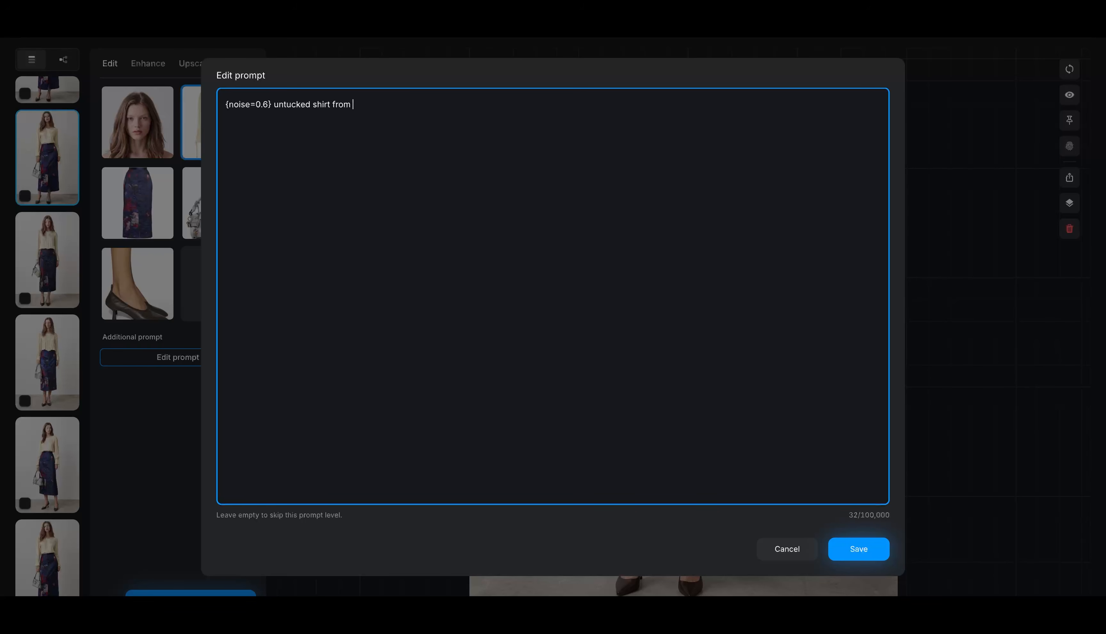
pyautogui.write('t')
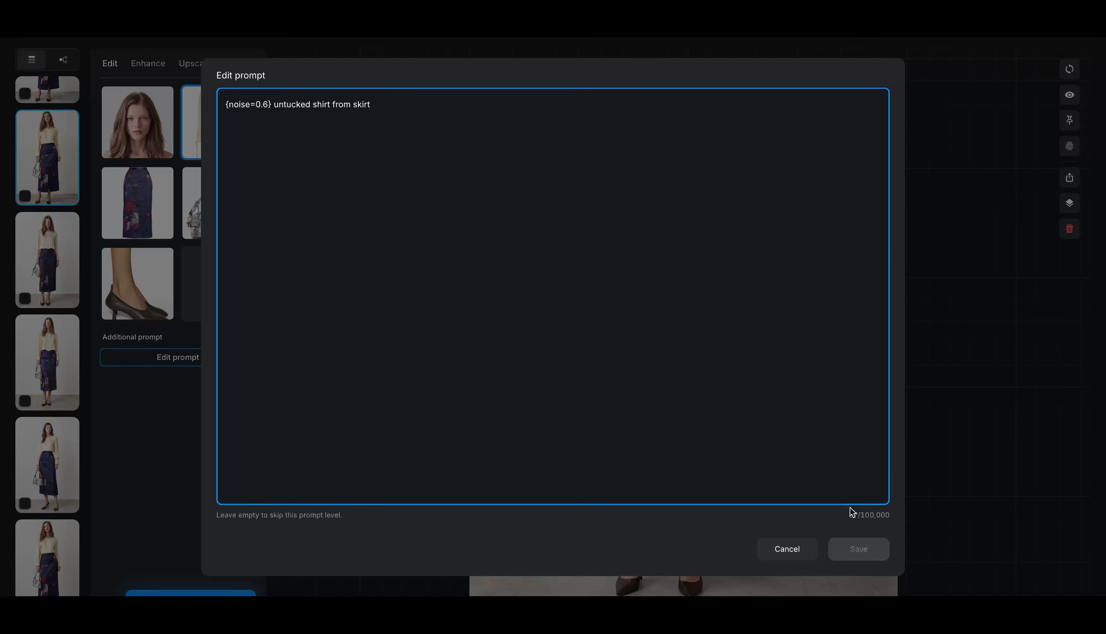
pyautogui.click(859, 550)
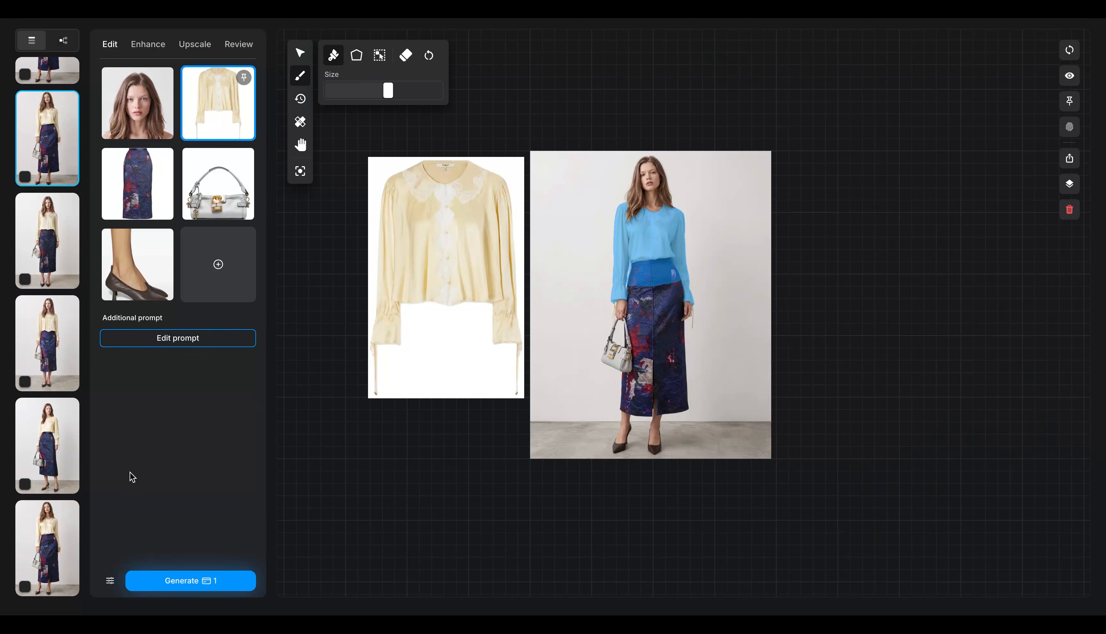
pyautogui.click(208, 583)
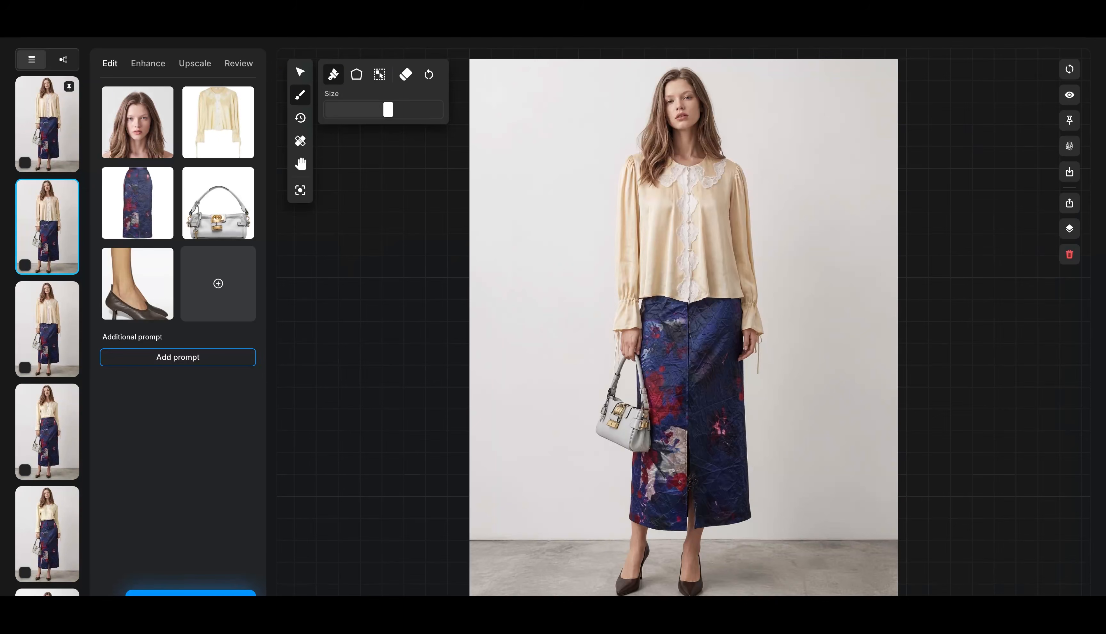
# Compare the untucked-blouse version with the original image in the review view
pyautogui.click(238, 63)
pyautogui.click(299, 117)
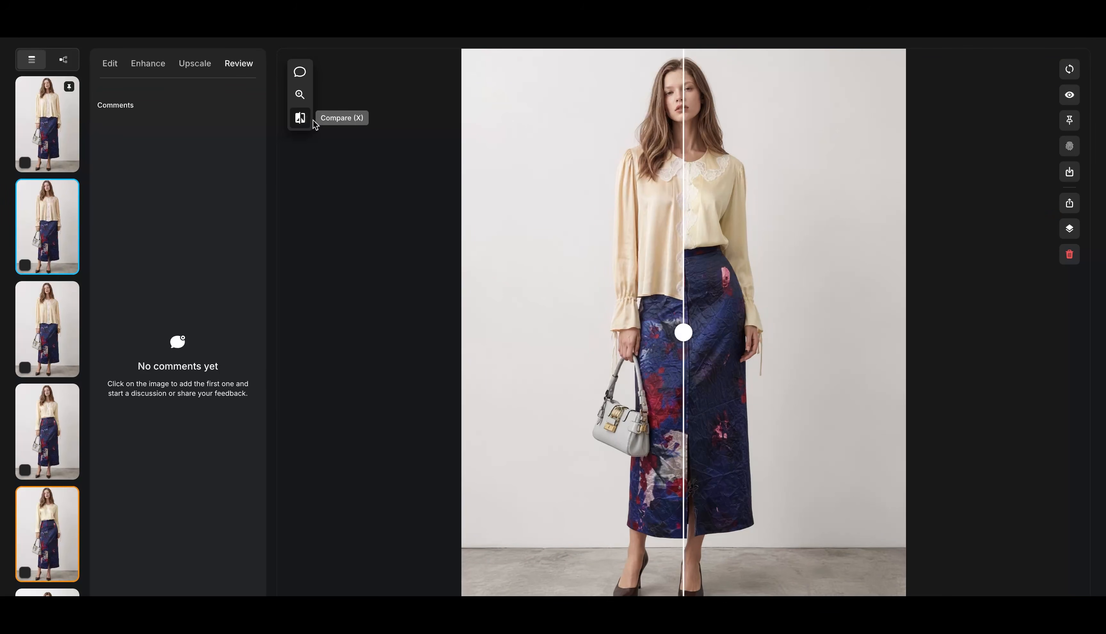
pyautogui.moveTo(684, 332); pyautogui.dragTo(684, 251)
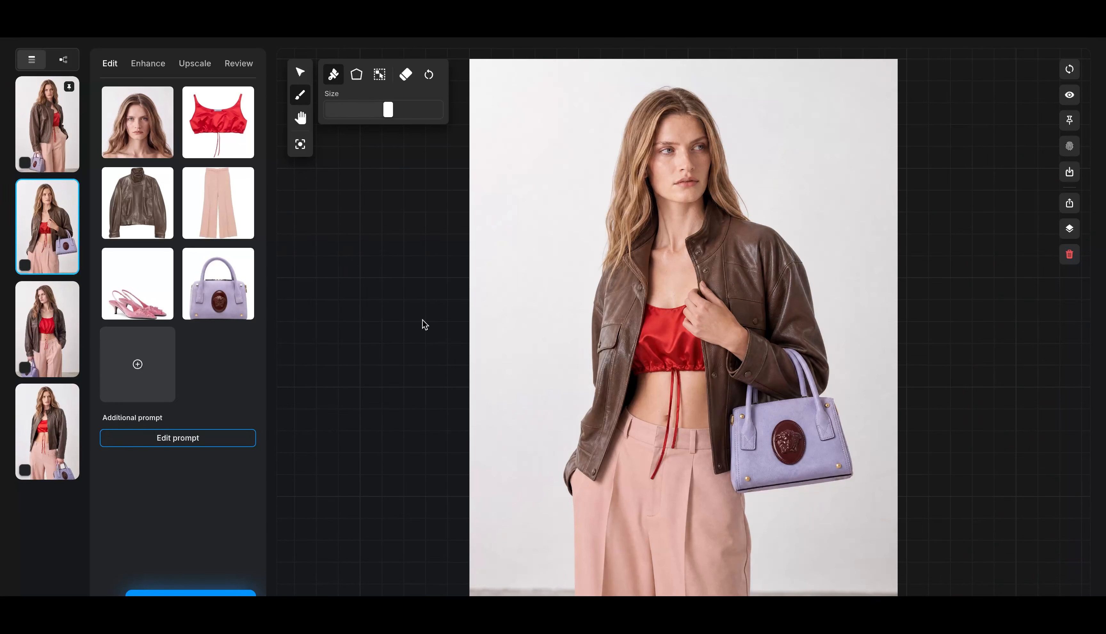
# Use the lilac handbag image as reference and auto-mask the bag on the model with Expand at 10
pyautogui.click(215, 265)
pyautogui.click(297, 97)
pyautogui.click(376, 73)
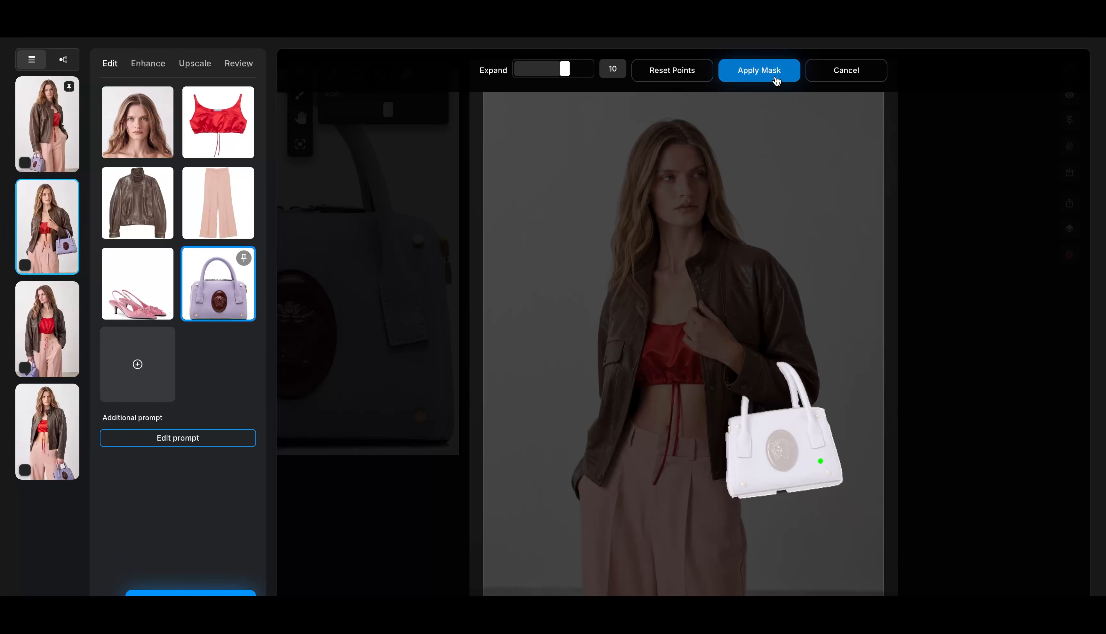
pyautogui.click(771, 75)
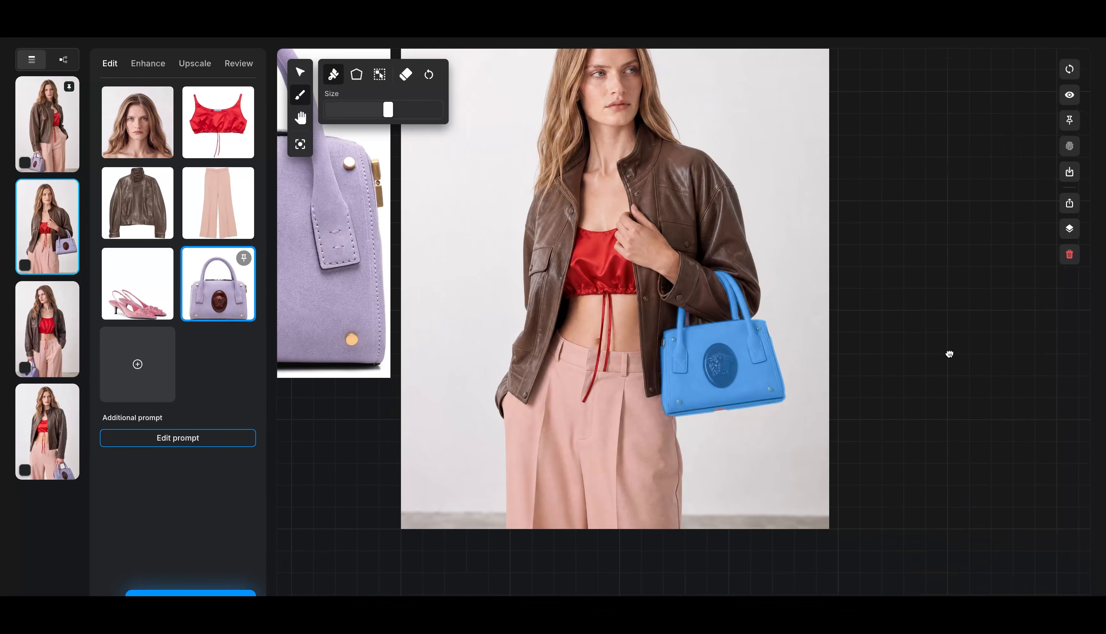
# Touch up the handbag mask with the brush along the bag's edges
pyautogui.scroll(5, 742, 384)
pyautogui.click(613, 441)
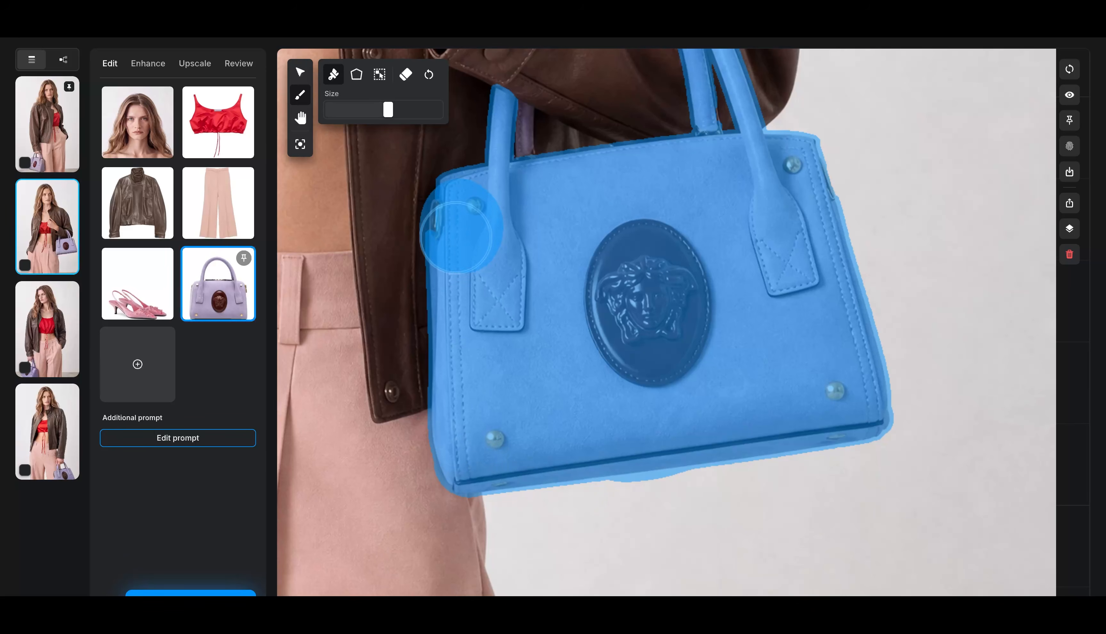
pyautogui.scroll(-6, 571, 382)
pyautogui.scroll(-2, 941, 370)
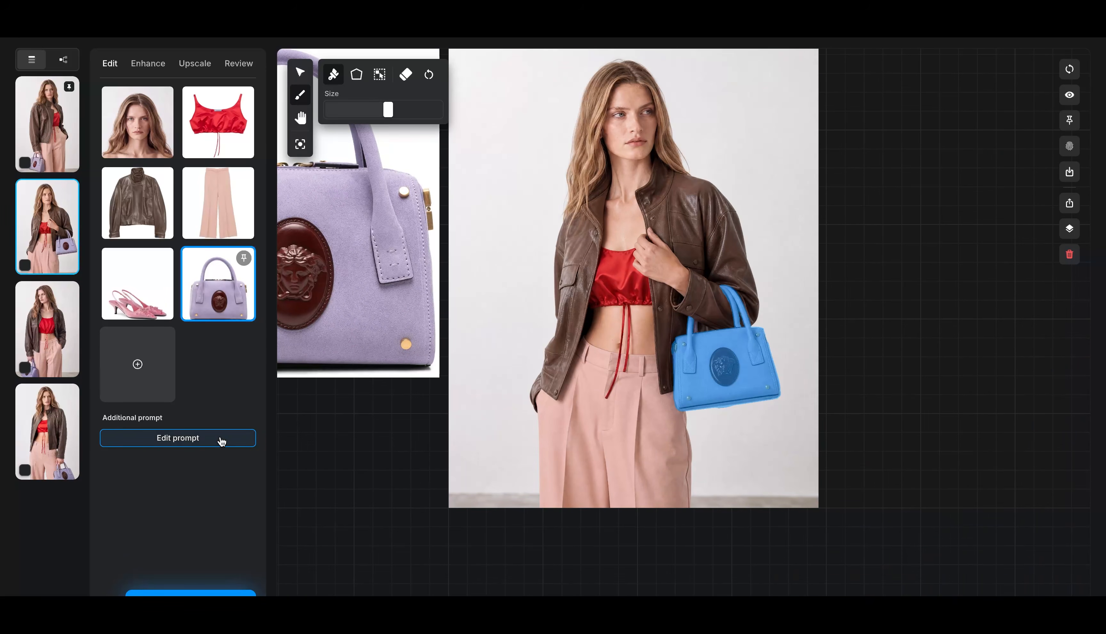
# Check the additional prompt and generate new versions of the masked handbag area
pyautogui.click(222, 441)
pyautogui.click(785, 549)
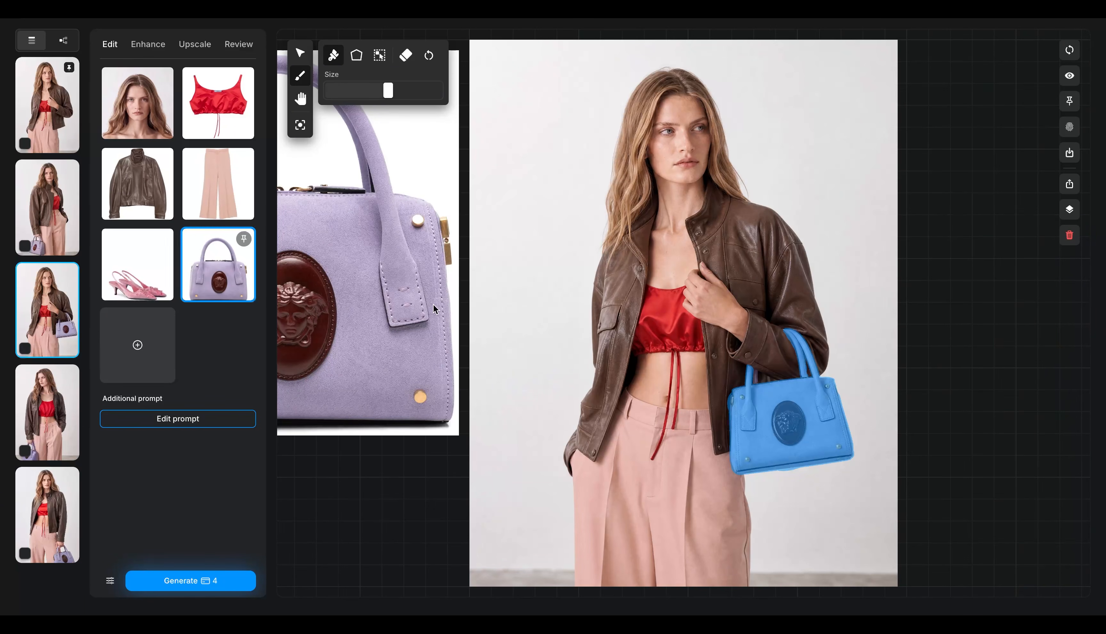
pyautogui.click(201, 582)
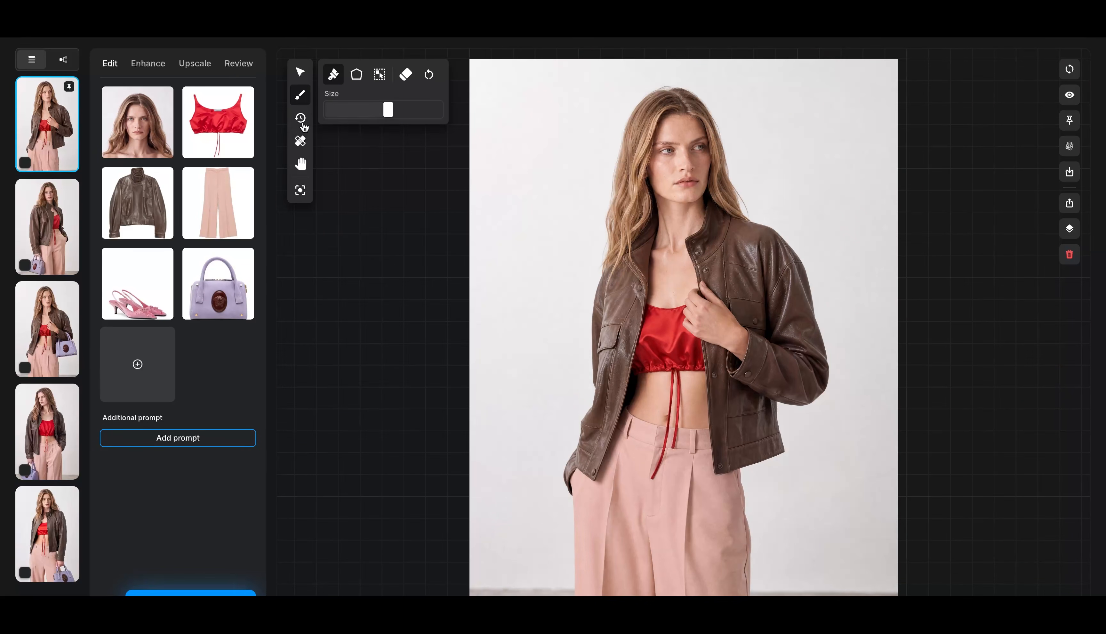
# Compare the version without the handbag against the original by sweeping the comparison divider across the image
pyautogui.click(238, 44)
pyautogui.click(302, 102)
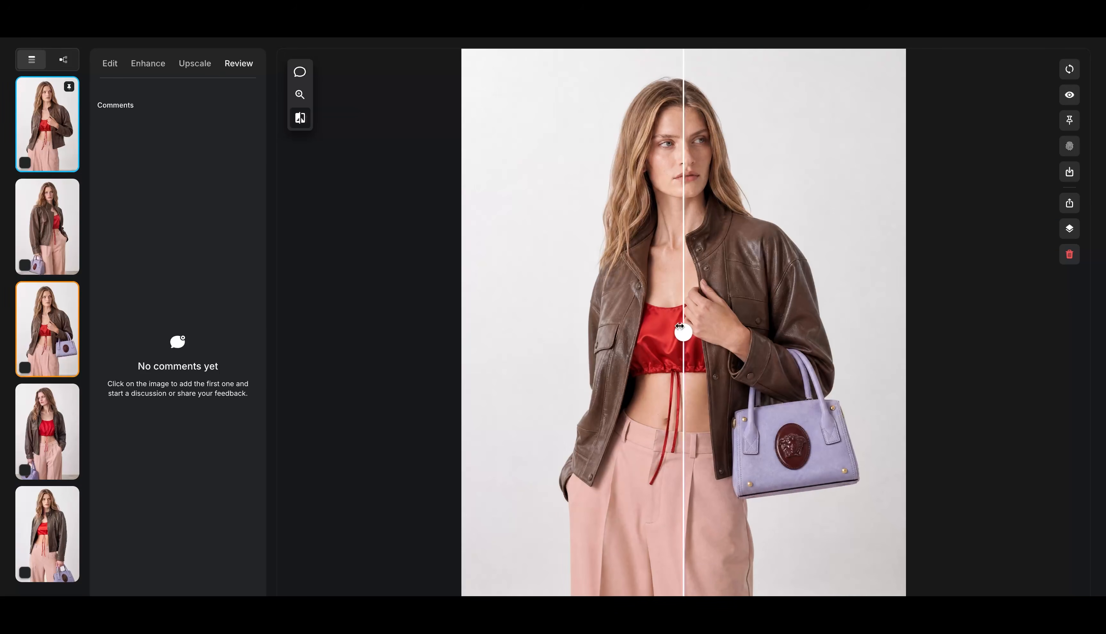
pyautogui.moveTo(683, 332); pyautogui.dragTo(831, 332)
pyautogui.moveTo(843, 377); pyautogui.dragTo(665, 385)
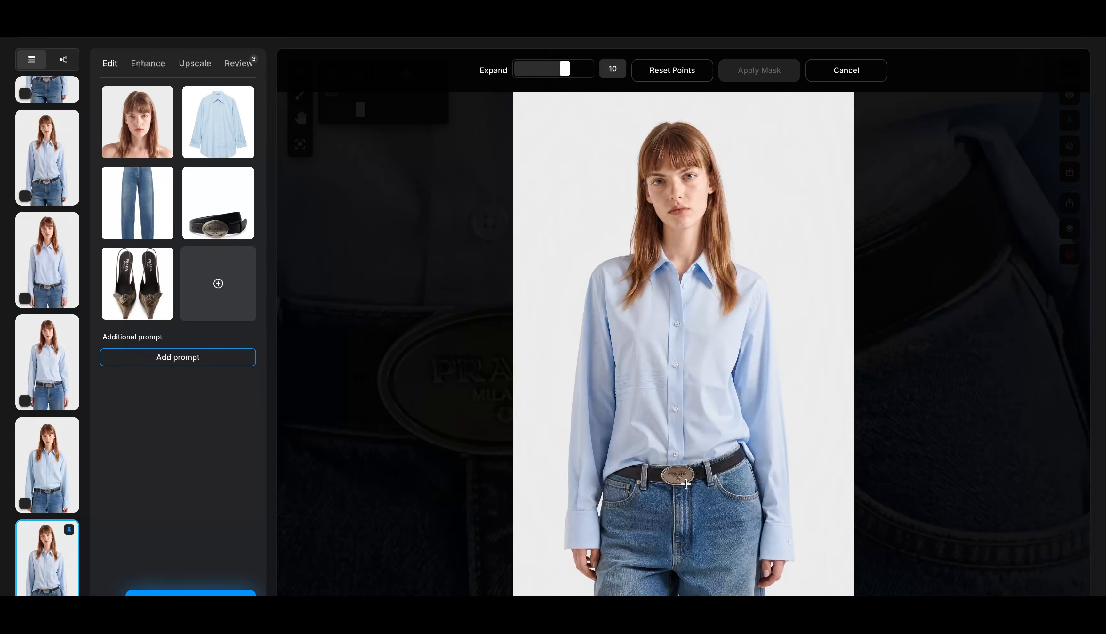
# Auto-mask the belt buckle on the model, use the belt image as reference, and generate a new version
pyautogui.click(680, 477)
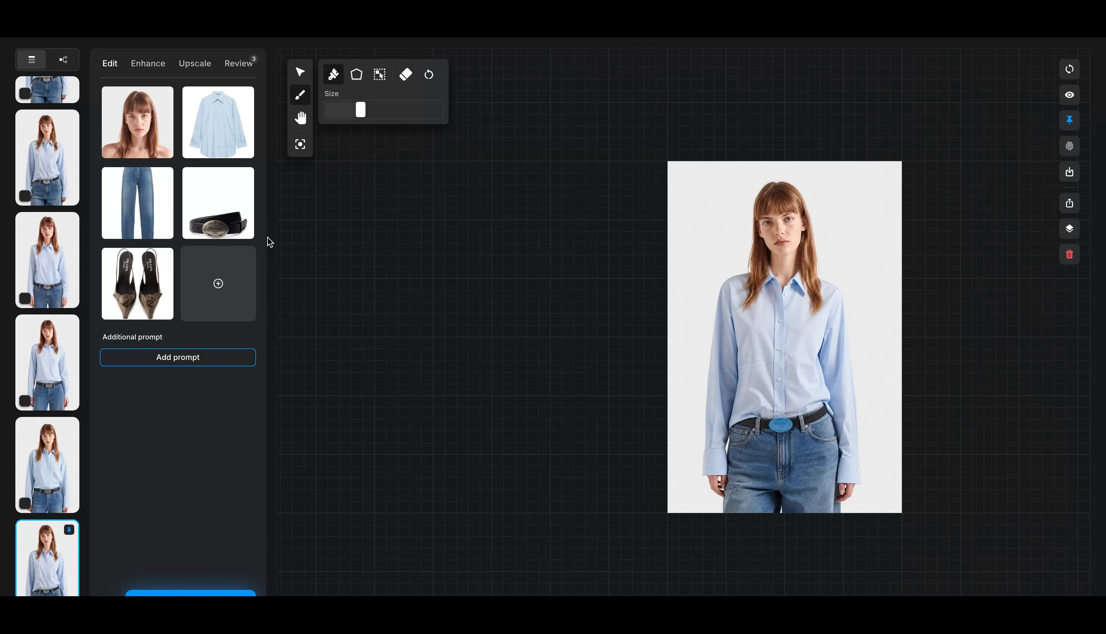
pyautogui.click(244, 176)
pyautogui.click(194, 582)
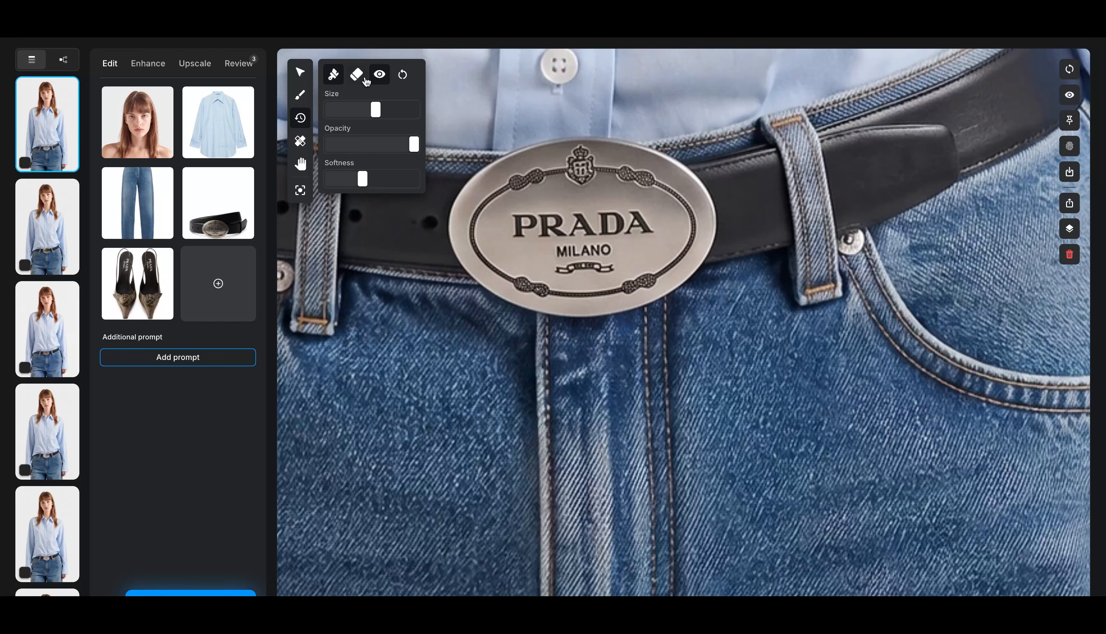
# Show the history brush mask on the belt image and paint a stroke across the front of the jeans
pyautogui.click(379, 75)
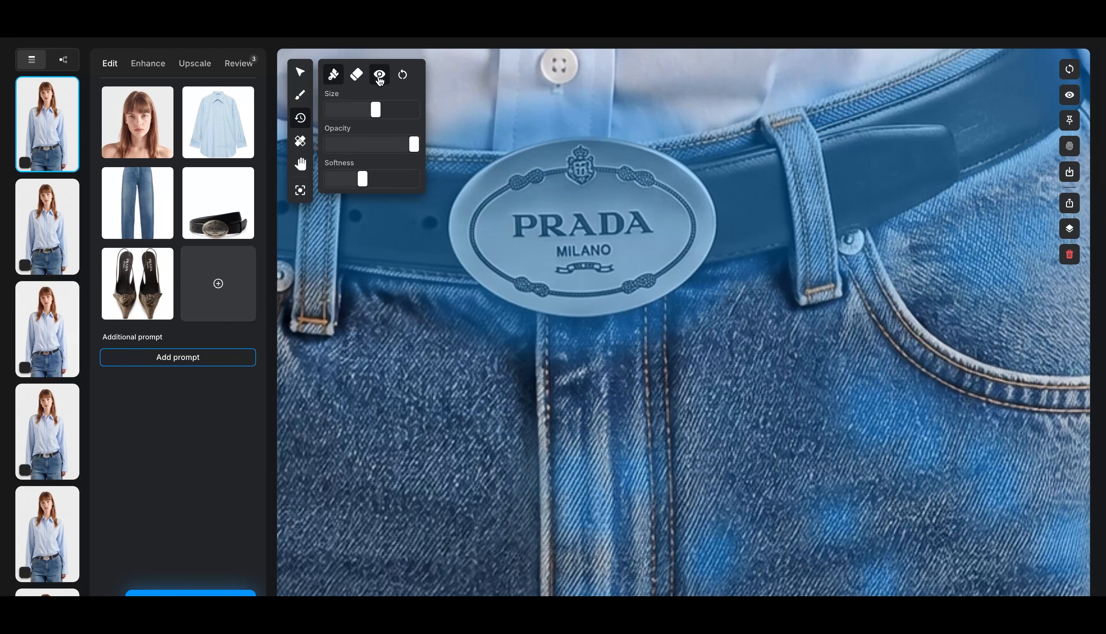
pyautogui.scroll(-5, 501, 203)
pyautogui.moveTo(464, 350); pyautogui.dragTo(642, 333)
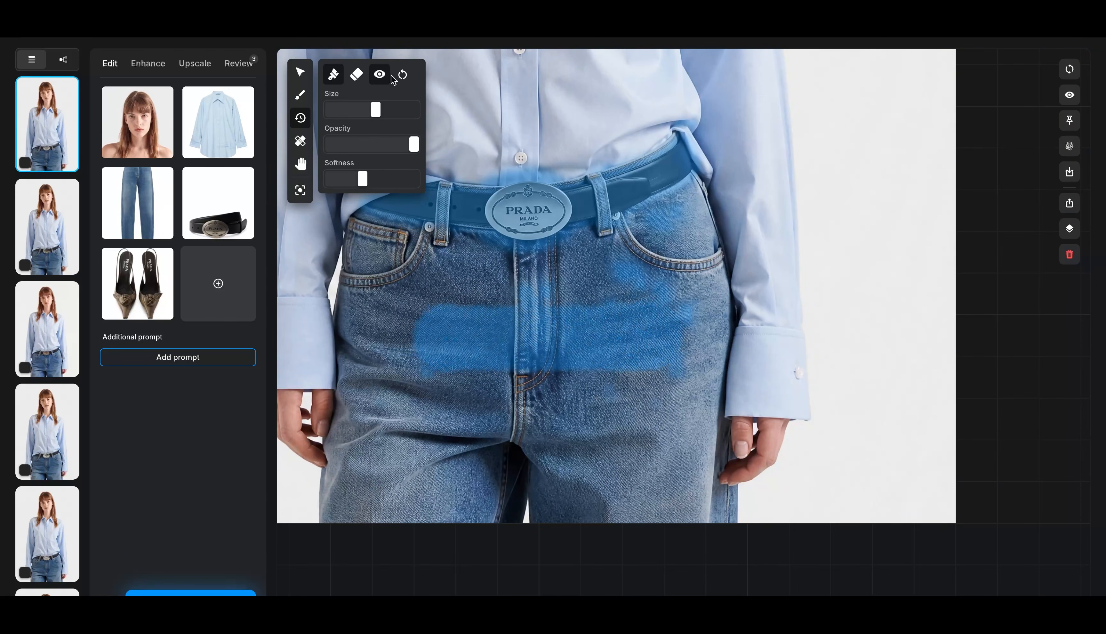
# Reset the history mask and brush over the jeans and belt straps to limit the masked area to the buckle
pyautogui.click(403, 74)
pyautogui.moveTo(427, 368)
pyautogui.mouseDown()
pyautogui.moveTo(635, 291)
pyautogui.moveTo(544, 301)
pyautogui.moveTo(683, 333)
pyautogui.moveTo(534, 421)
pyautogui.mouseUp()
pyautogui.moveTo(672, 182)
pyautogui.mouseDown()
pyautogui.moveTo(639, 150)
pyautogui.moveTo(617, 168)
pyautogui.mouseUp()
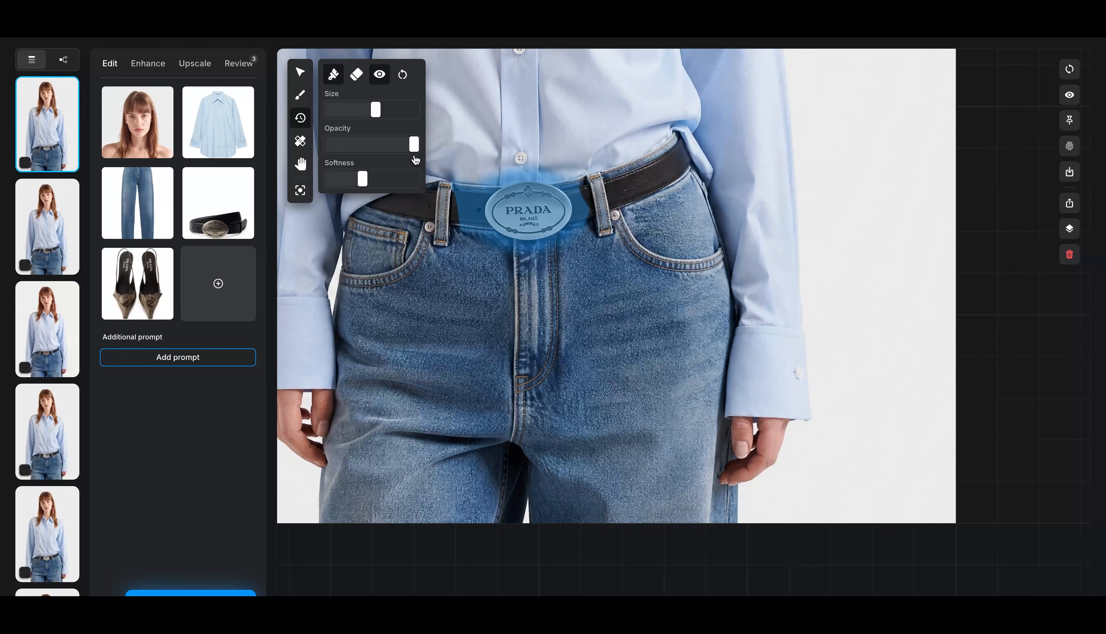
pyautogui.scroll(5, 457, 154)
pyautogui.moveTo(481, 247); pyautogui.dragTo(469, 324)
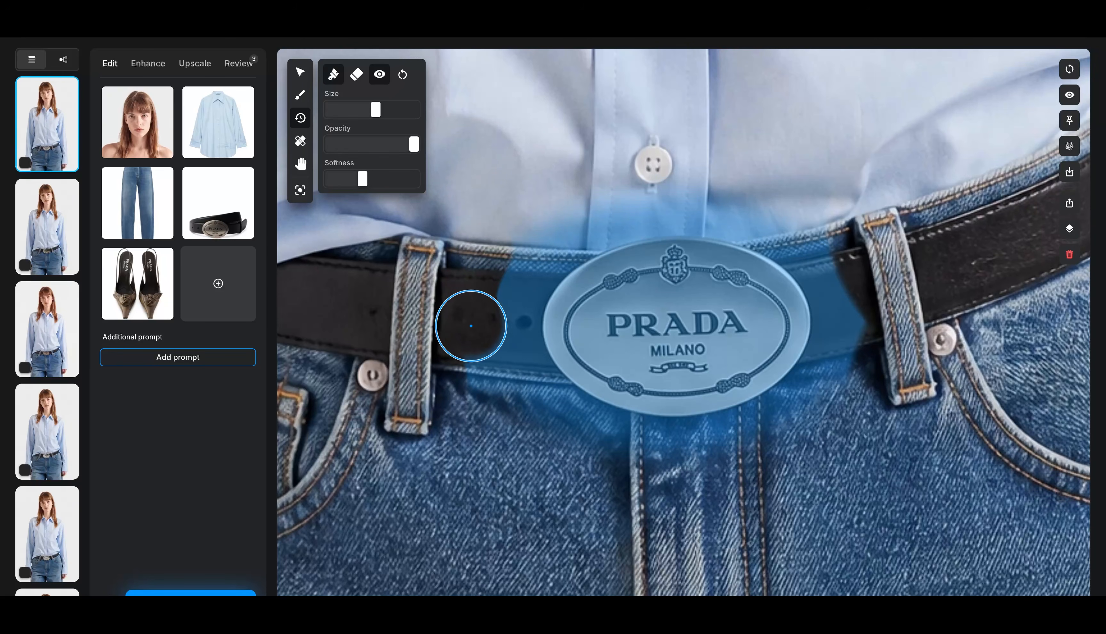
pyautogui.moveTo(469, 323); pyautogui.dragTo(477, 350)
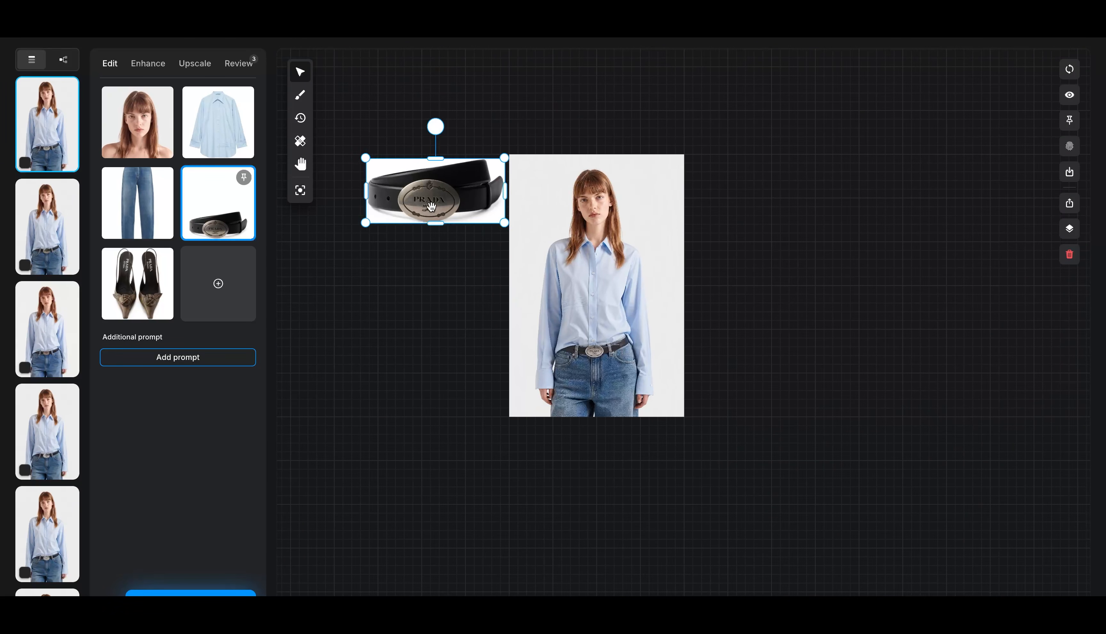
# Scale down the belt reference image and place it just above the model's buckle
pyautogui.moveTo(486, 161)
pyautogui.mouseDown()
pyautogui.moveTo(565, 315)
pyautogui.moveTo(504, 345)
pyautogui.moveTo(541, 348)
pyautogui.mouseUp()
pyautogui.scroll(5, 538, 350)
pyautogui.moveTo(675, 279); pyautogui.dragTo(571, 324)
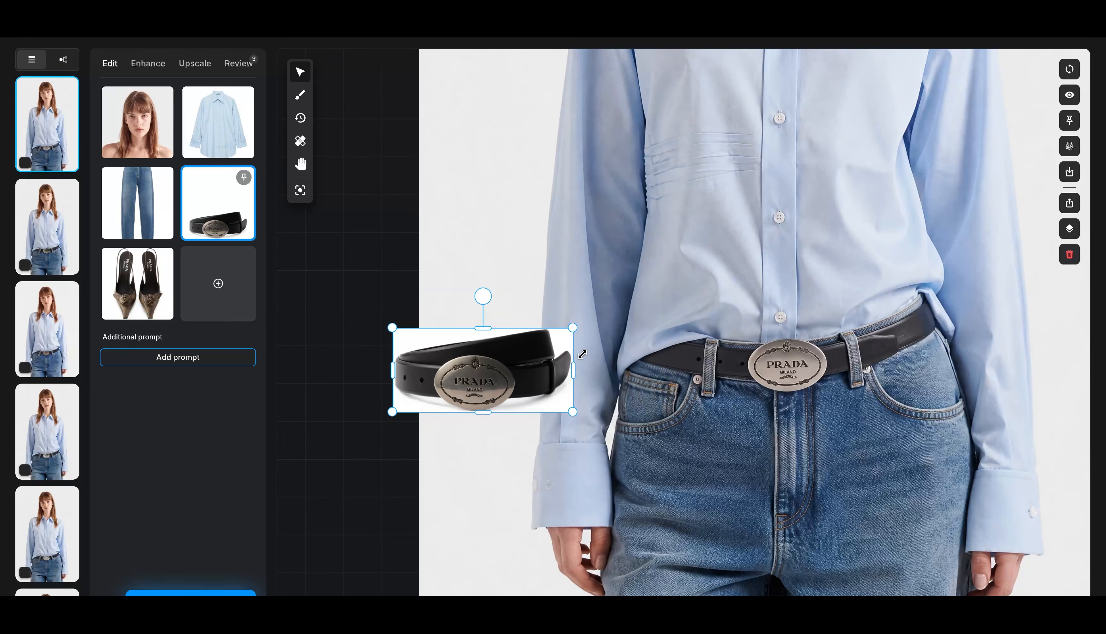
pyautogui.moveTo(464, 371); pyautogui.dragTo(774, 294)
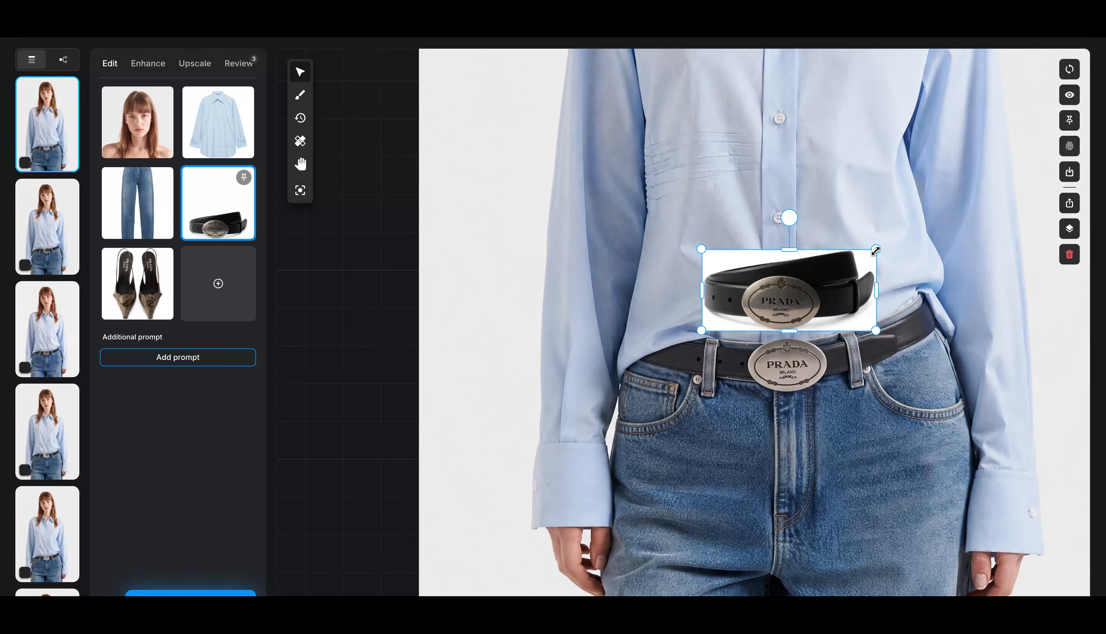
# Match the reference buckle's size to the model's buckle, rotate the belt image slightly counterclockwise, and shift it into alignment
pyautogui.moveTo(876, 249); pyautogui.dragTo(893, 240)
pyautogui.scroll(5, 867, 298)
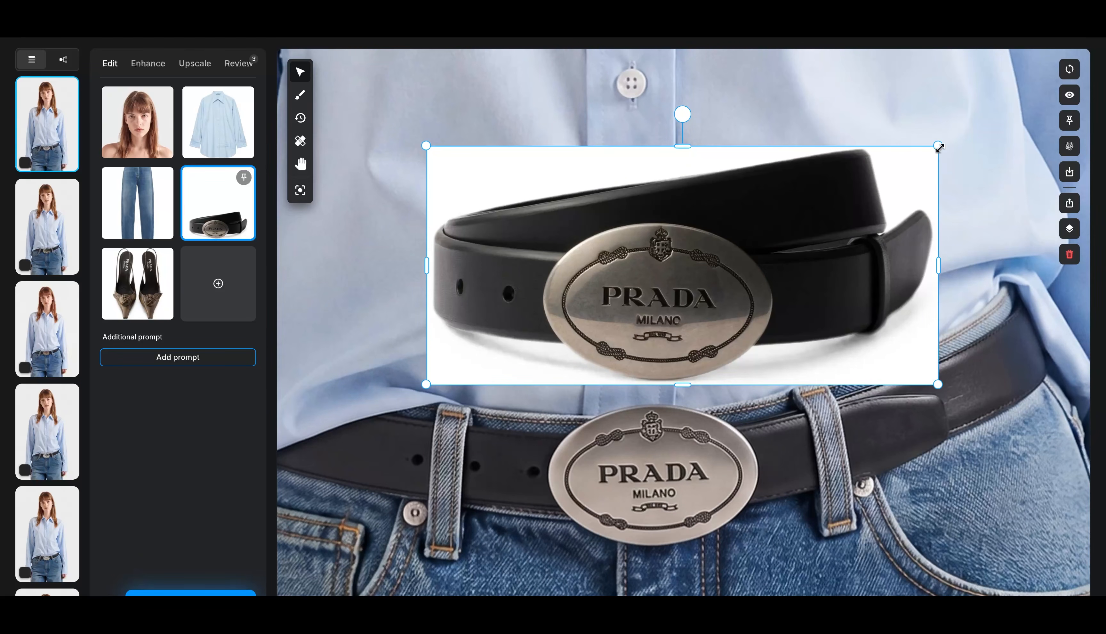
pyautogui.moveTo(940, 148); pyautogui.dragTo(934, 150)
pyautogui.moveTo(680, 115); pyautogui.dragTo(674, 116)
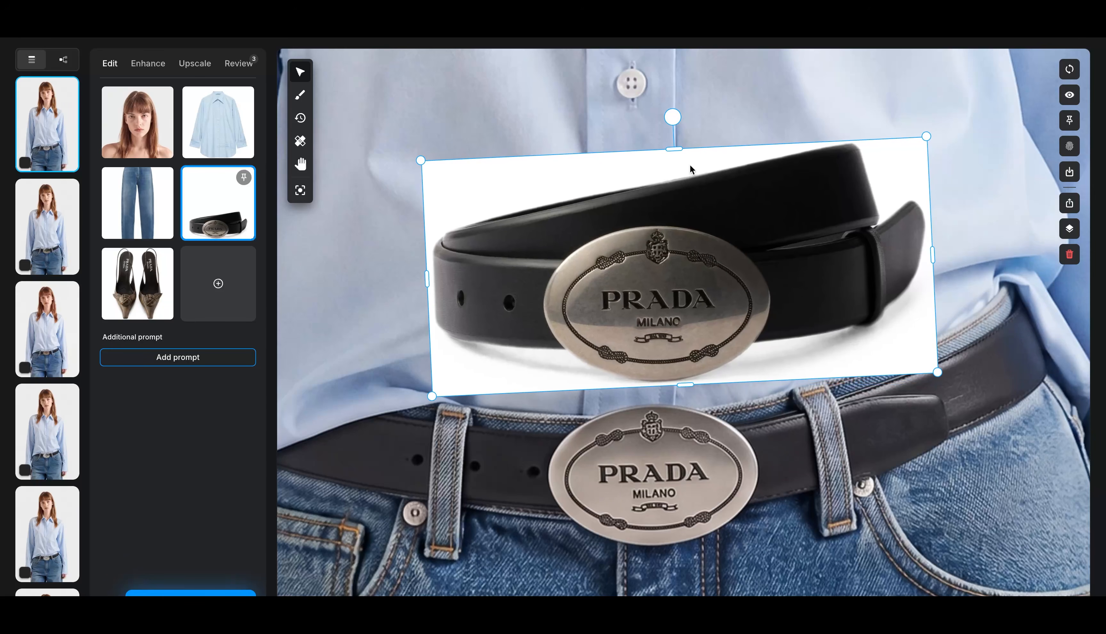
pyautogui.moveTo(690, 169); pyautogui.dragTo(644, 160)
# Clone the reference belt's buckle onto the model's buckle and erase the excess around its lower edges
pyautogui.click(300, 140)
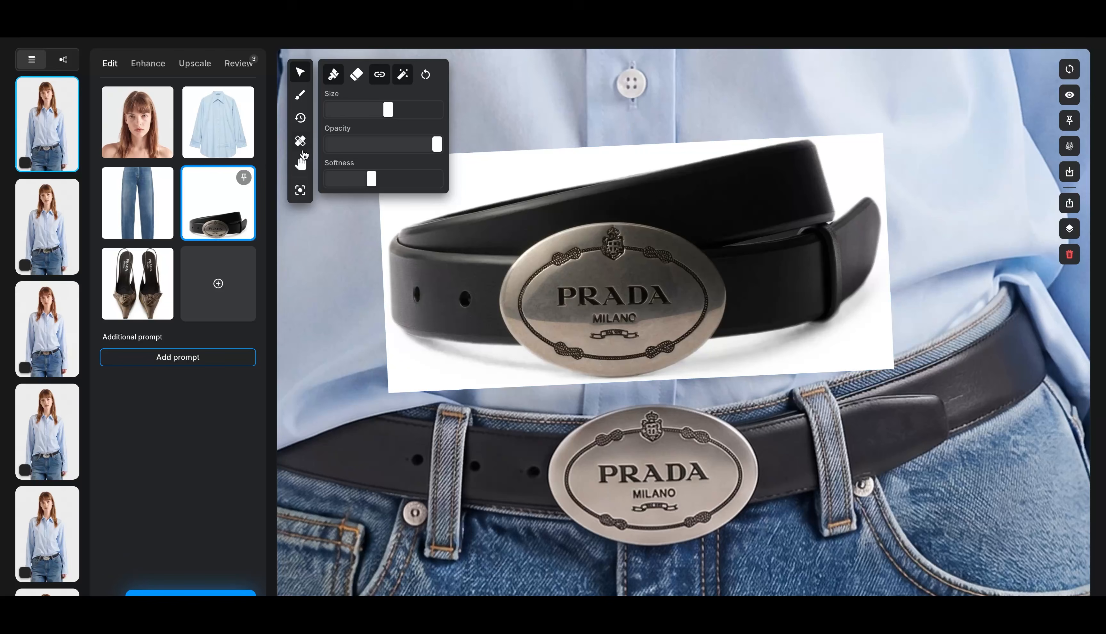
pyautogui.moveTo(650, 424)
pyautogui.mouseDown()
pyautogui.moveTo(569, 468)
pyautogui.moveTo(565, 452)
pyautogui.moveTo(616, 522)
pyautogui.moveTo(641, 533)
pyautogui.moveTo(647, 428)
pyautogui.moveTo(649, 486)
pyautogui.moveTo(657, 441)
pyautogui.moveTo(745, 474)
pyautogui.moveTo(736, 493)
pyautogui.moveTo(581, 524)
pyautogui.moveTo(557, 479)
pyautogui.moveTo(650, 548)
pyautogui.moveTo(746, 488)
pyautogui.moveTo(571, 438)
pyautogui.moveTo(562, 513)
pyautogui.moveTo(687, 548)
pyautogui.moveTo(589, 552)
pyautogui.mouseUp()
pyautogui.press('e')
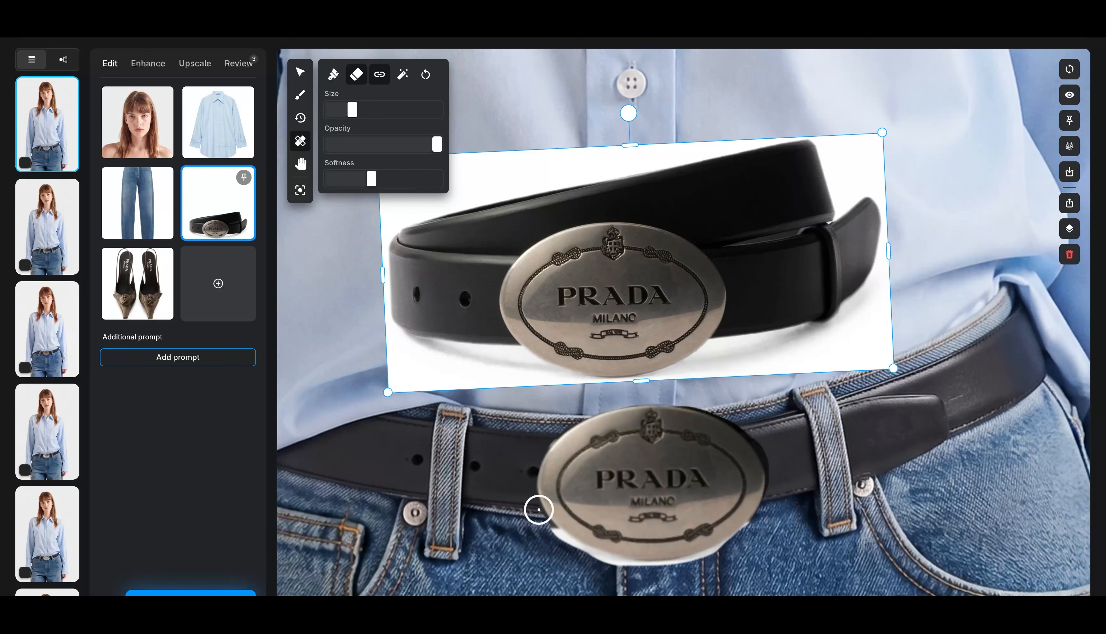
pyautogui.moveTo(538, 511)
pyautogui.mouseDown()
pyautogui.moveTo(553, 549)
pyautogui.moveTo(605, 558)
pyautogui.mouseUp()
pyautogui.scroll(3, 657, 541)
pyautogui.moveTo(705, 496)
pyautogui.mouseDown()
pyautogui.moveTo(570, 496)
pyautogui.moveTo(493, 454)
pyautogui.mouseUp()
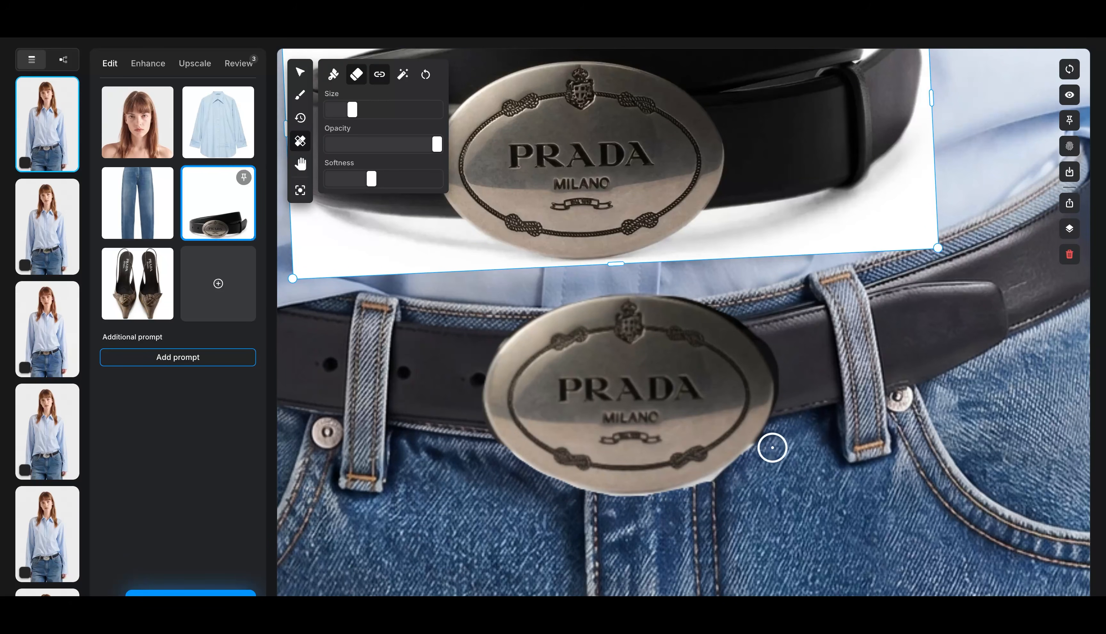
# Brush a selection mask across the logo area of the cloned buckle on the model's belt
pyautogui.scroll(-5, 808, 323)
pyautogui.click(301, 95)
pyautogui.scroll(5, 742, 395)
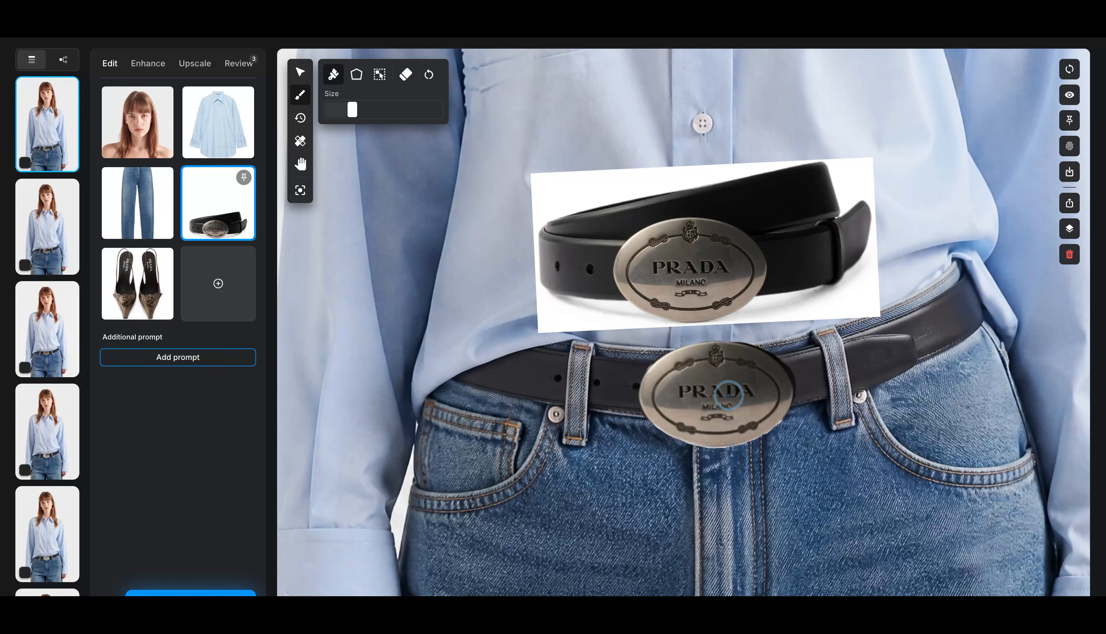
pyautogui.moveTo(785, 386)
pyautogui.mouseDown()
pyautogui.moveTo(720, 354)
pyautogui.moveTo(653, 400)
pyautogui.moveTo(722, 437)
pyautogui.moveTo(782, 398)
pyautogui.moveTo(669, 381)
pyautogui.moveTo(655, 415)
pyautogui.mouseUp()
# Regenerate the masked buckle with the additional prompt "regenerate logo" and compare the result with the previous version
pyautogui.click(181, 351)
pyautogui.write('re')
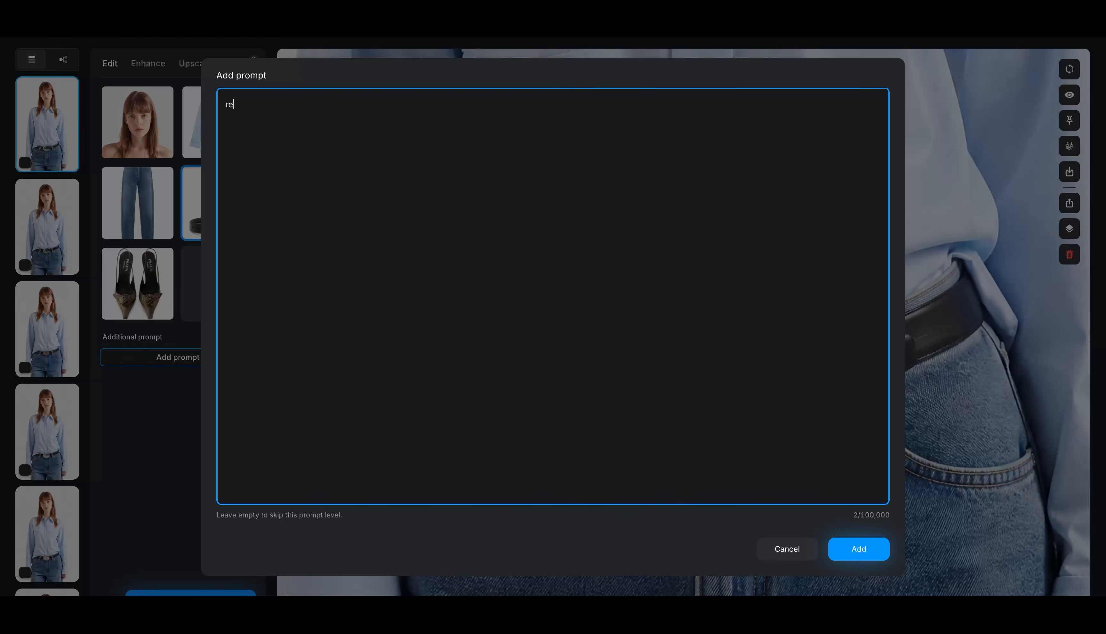
pyautogui.write('generate logo')
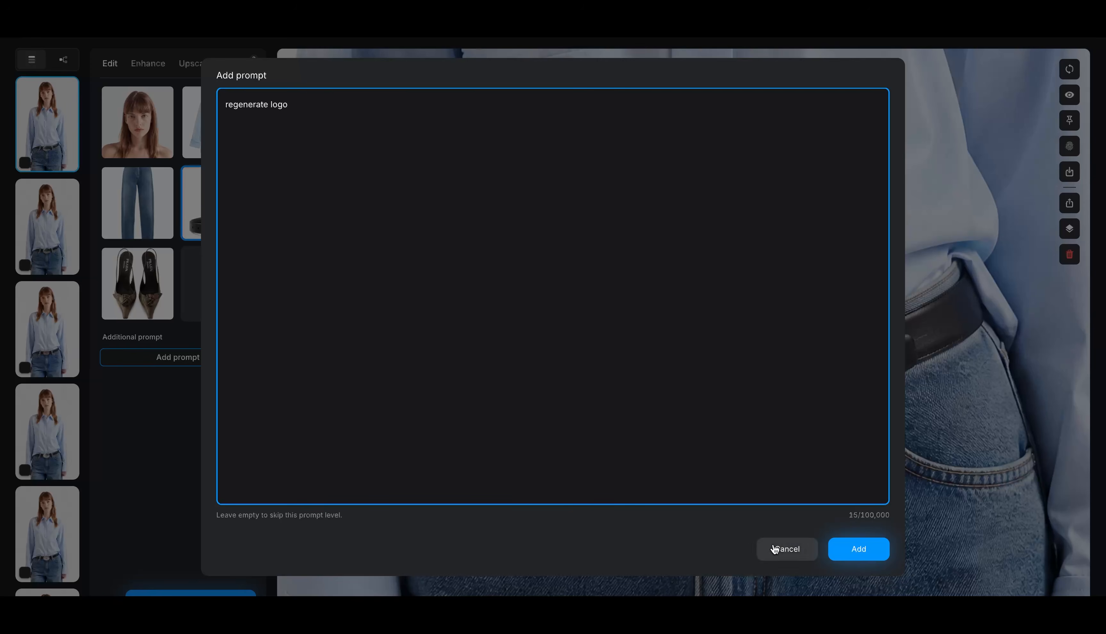
pyautogui.click(859, 549)
pyautogui.click(197, 593)
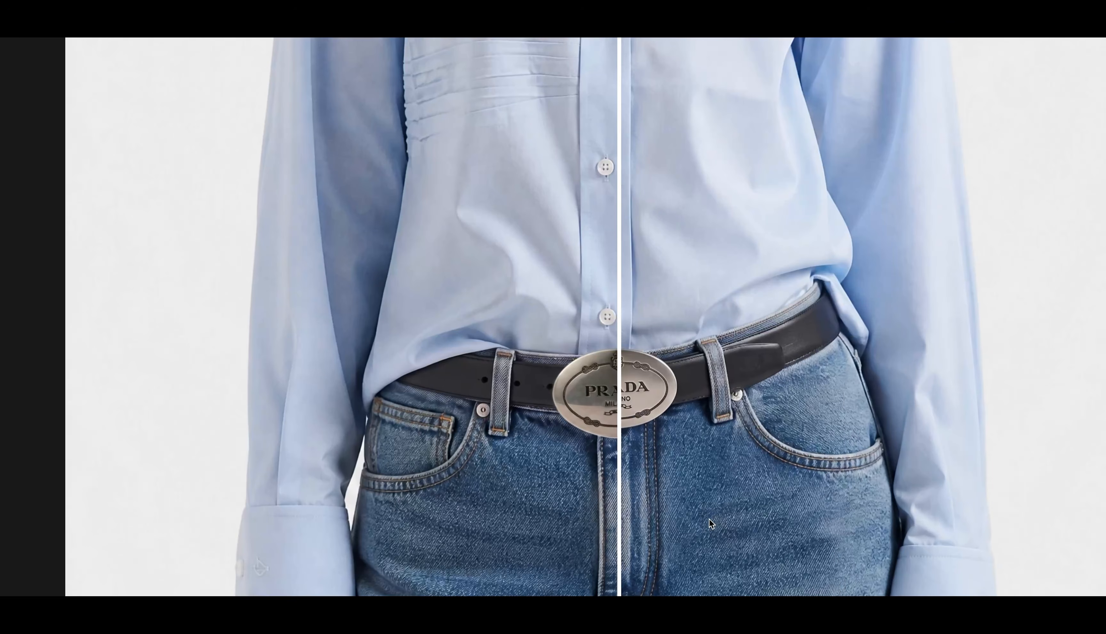
pyautogui.moveTo(622, 460); pyautogui.dragTo(612, 485)
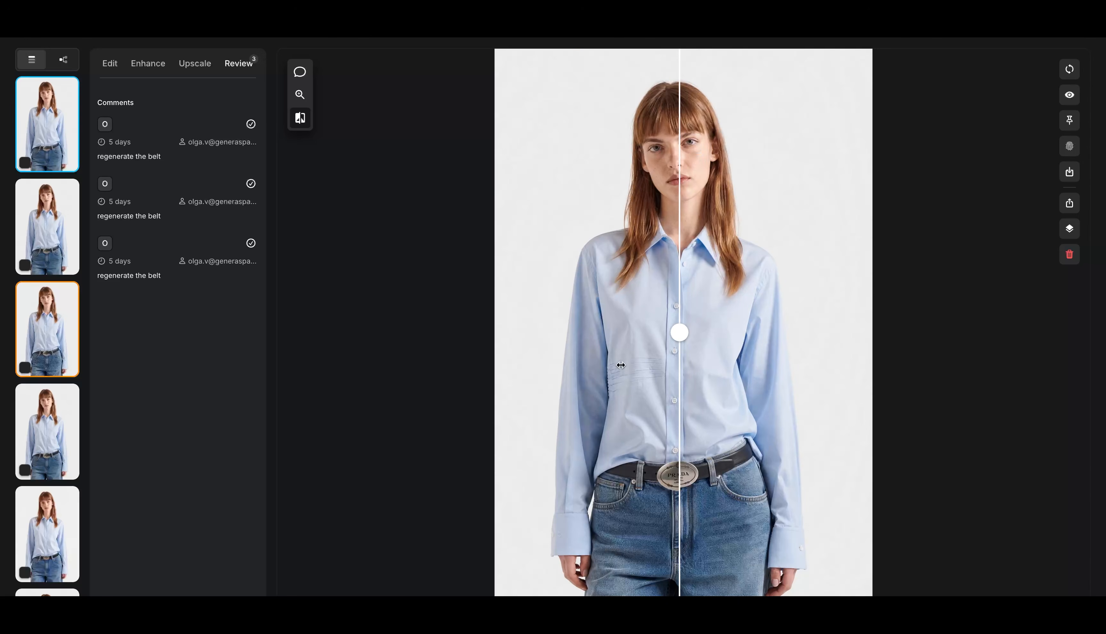